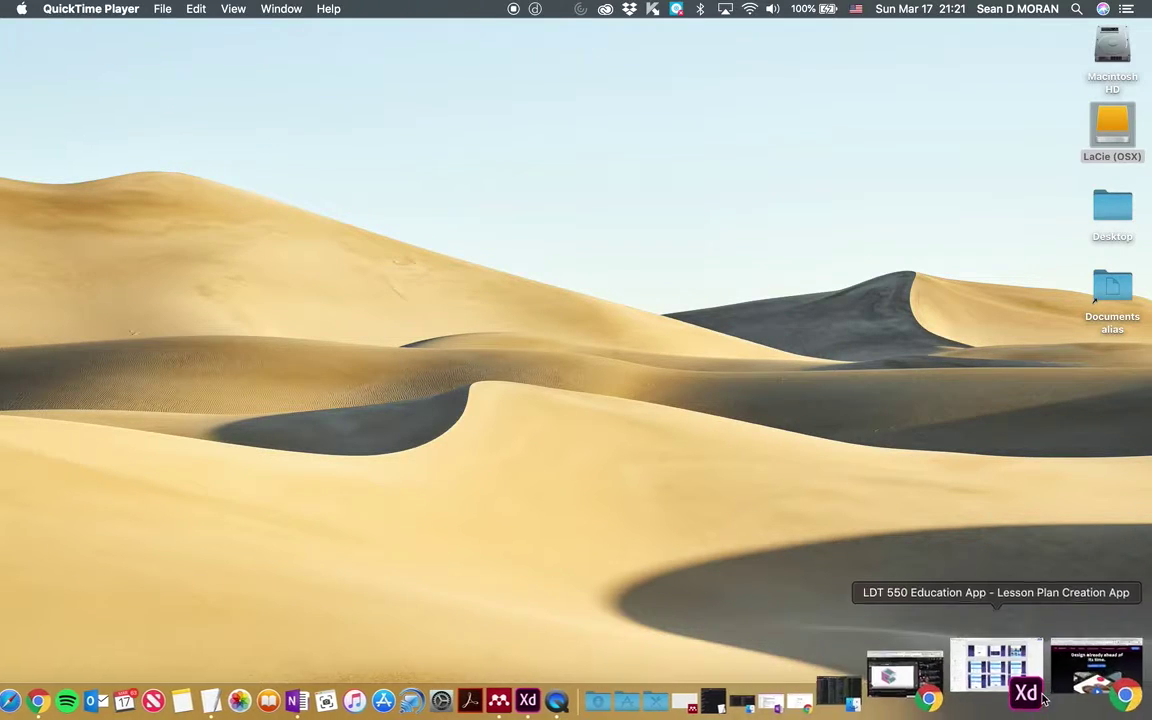
# Restore the minimized Chrome window showing the Adobe XD CC download page.
pyautogui.click(1057, 690)
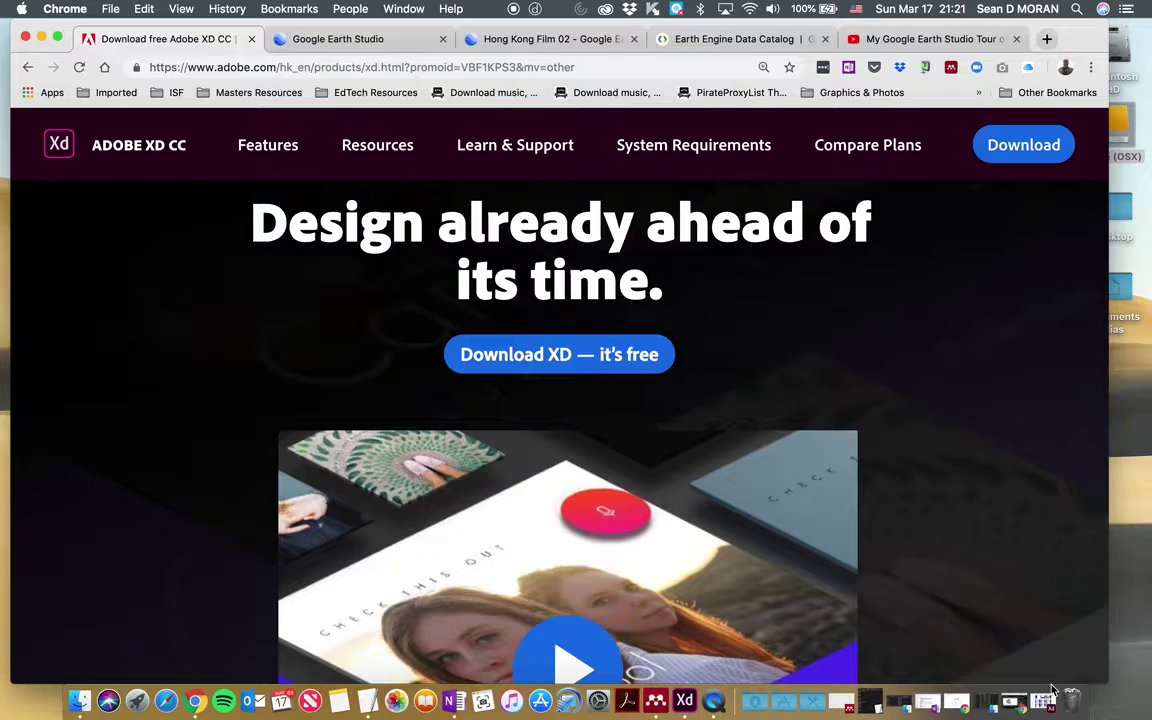
pyautogui.click(941, 702)
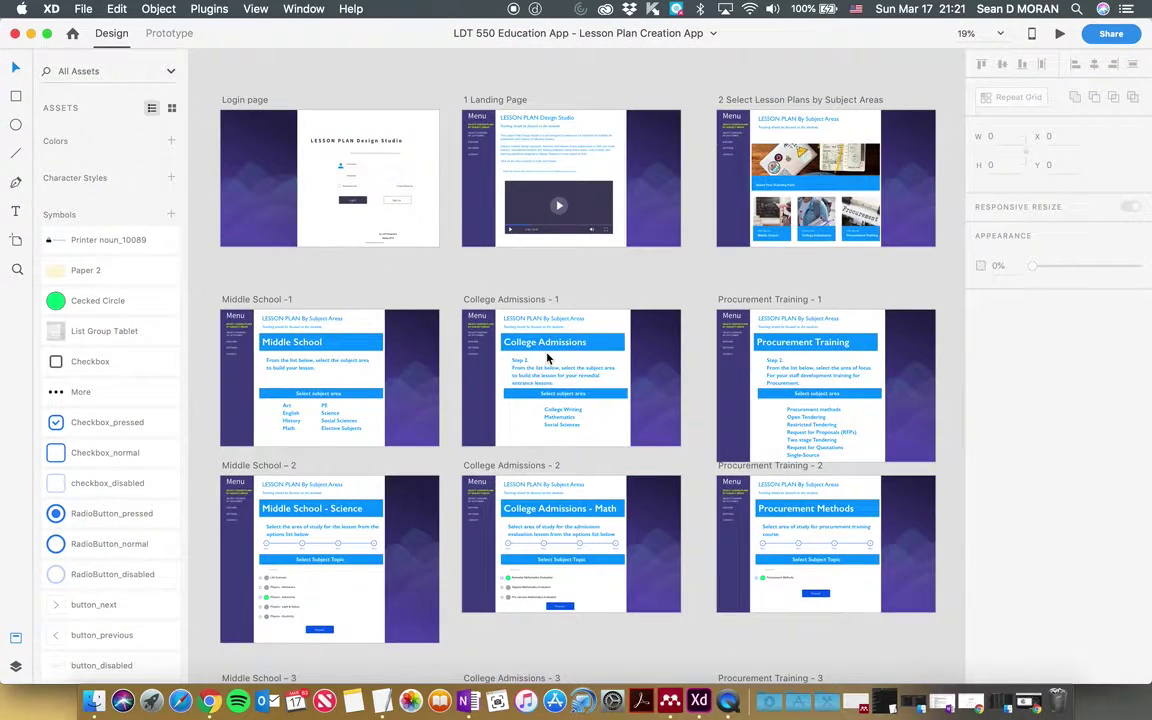
# Scroll the LDT 550 canvas down to the step-4 differentiation and step-5 outcome-goals artboards.
pyautogui.scroll(3, 547, 290)
pyautogui.scroll(2, 547, 330)
pyautogui.scroll(-2, 547, 357)
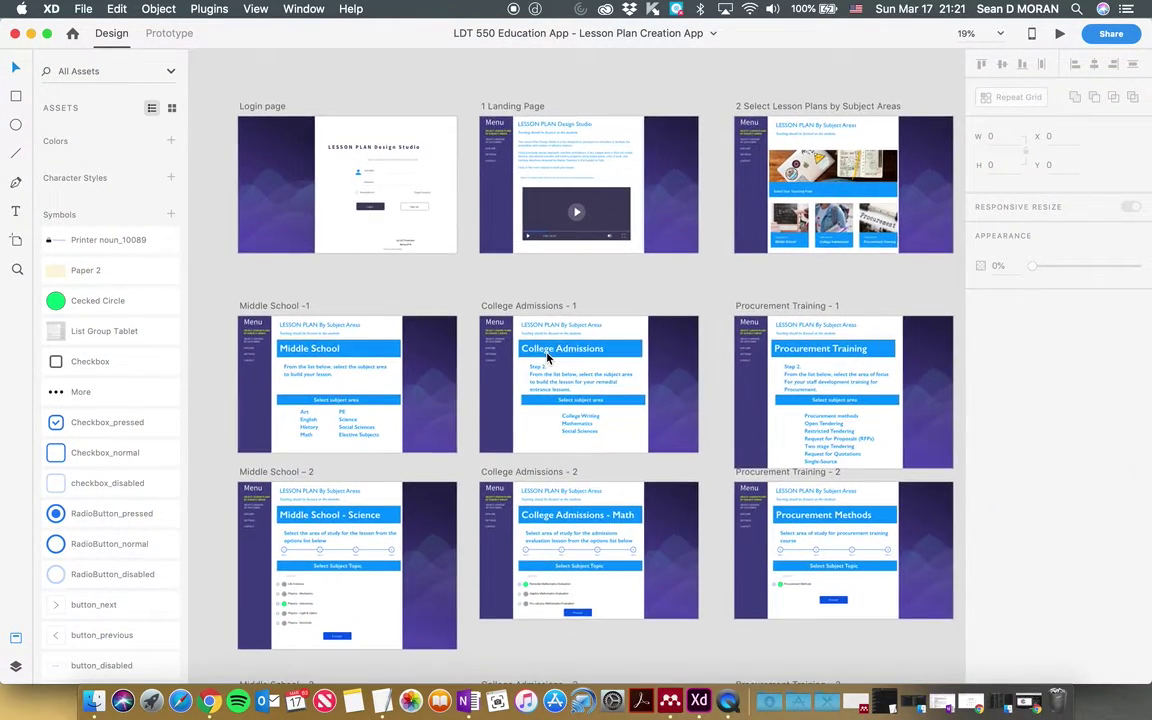
pyautogui.scroll(-2, 547, 357)
pyautogui.scroll(-1, 547, 357)
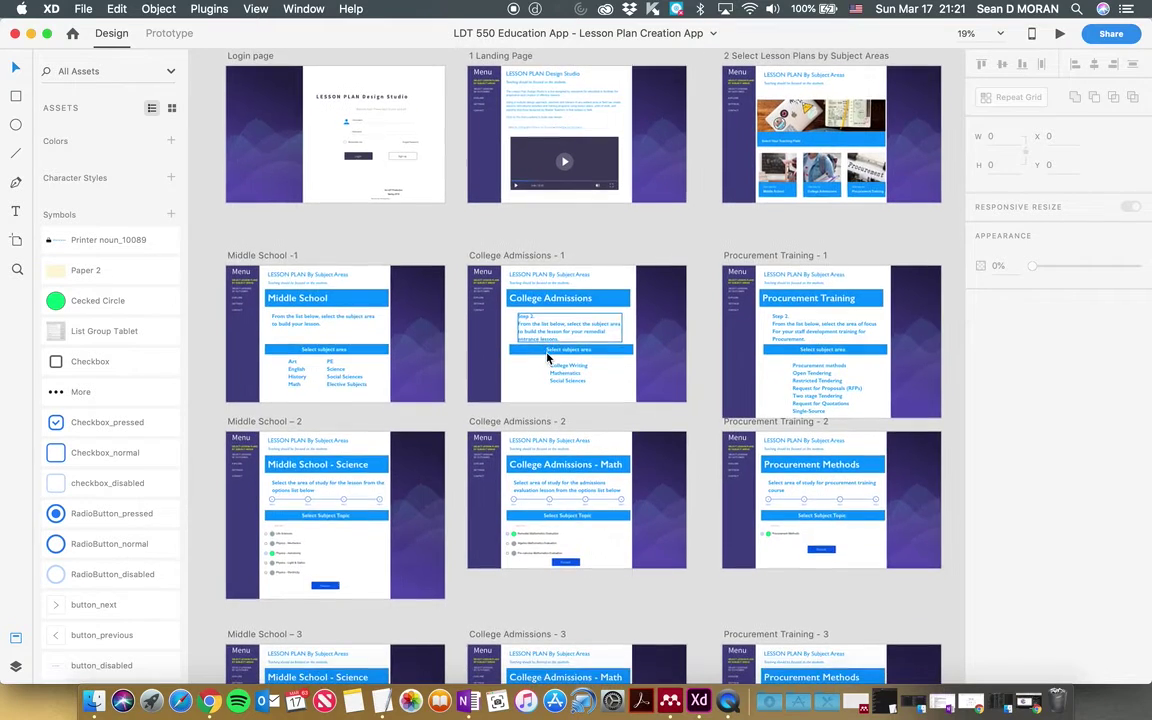
pyautogui.scroll(-2, 547, 357)
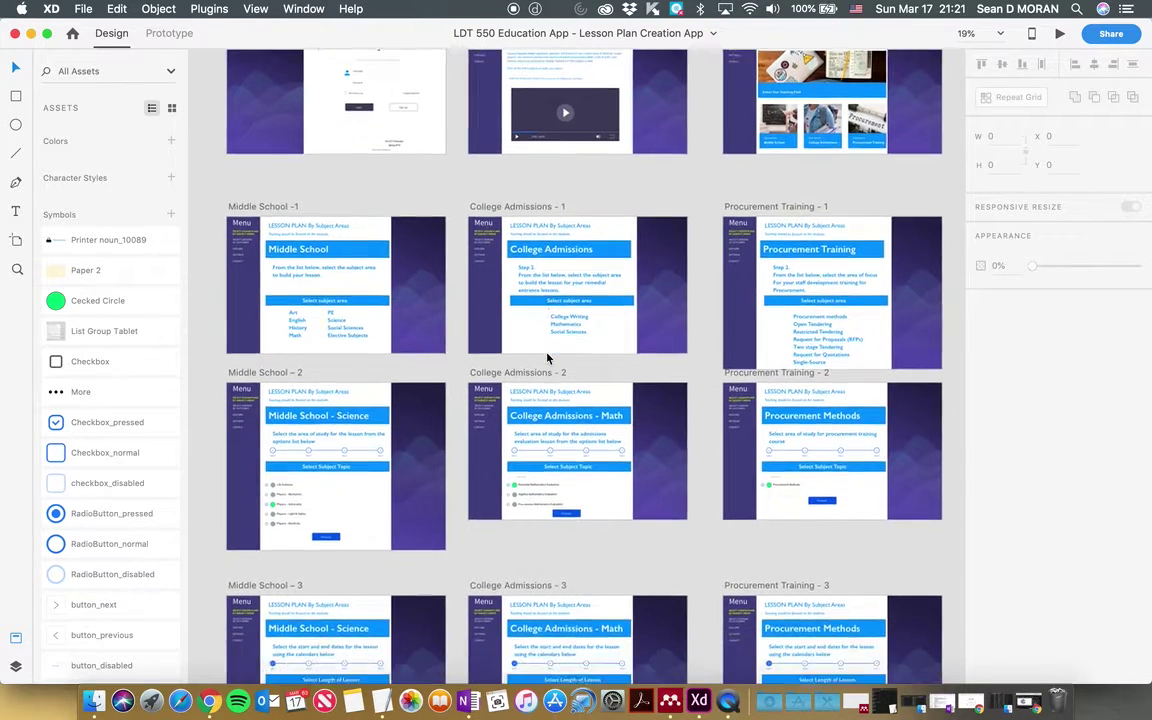
pyautogui.scroll(-3, 547, 357)
pyautogui.scroll(-1, 547, 357)
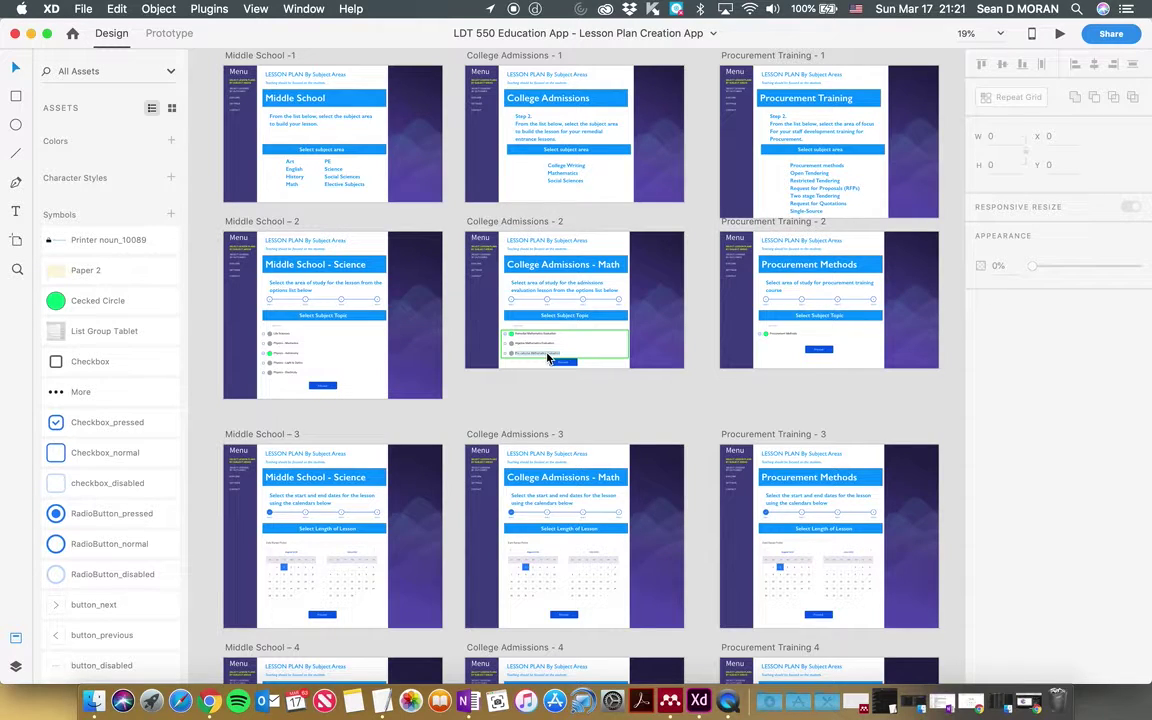
pyautogui.scroll(1, 547, 357)
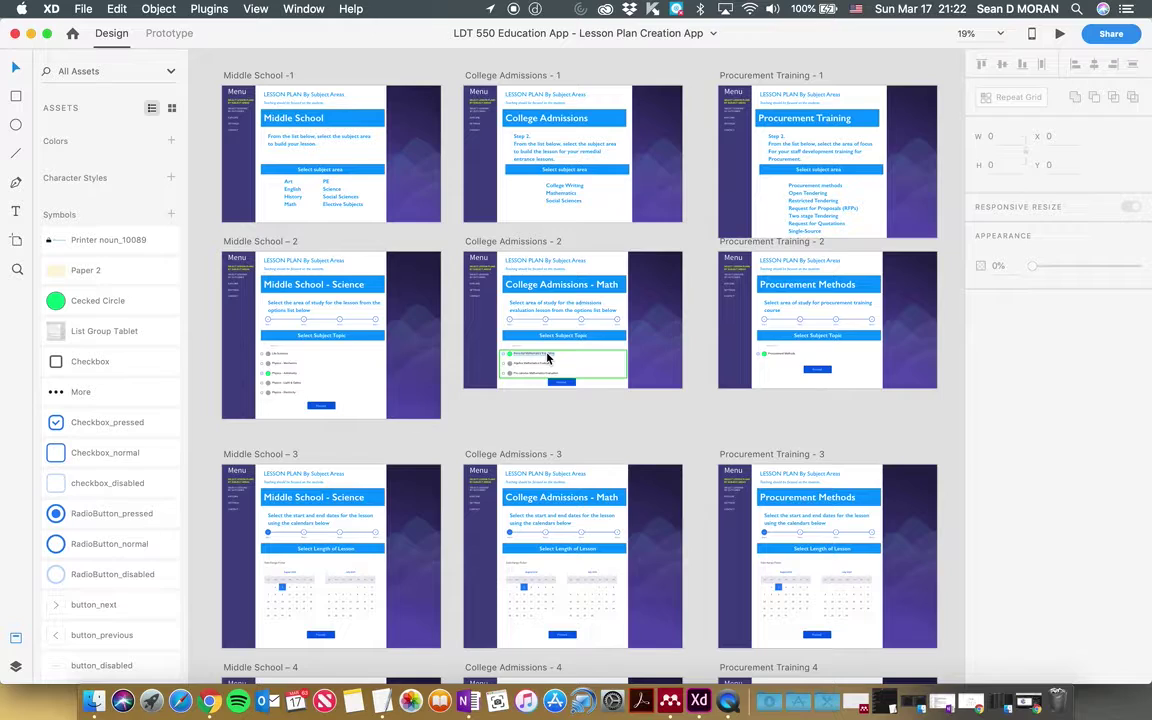
pyautogui.scroll(-1, 547, 357)
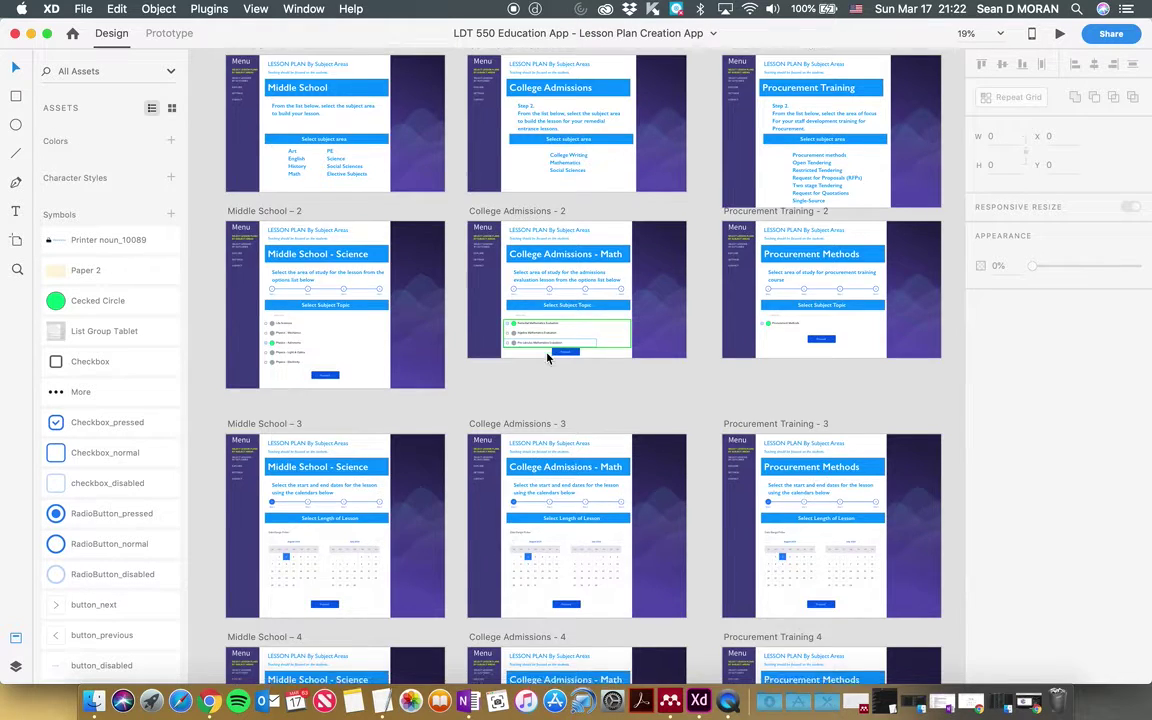
pyautogui.scroll(-3, 547, 358)
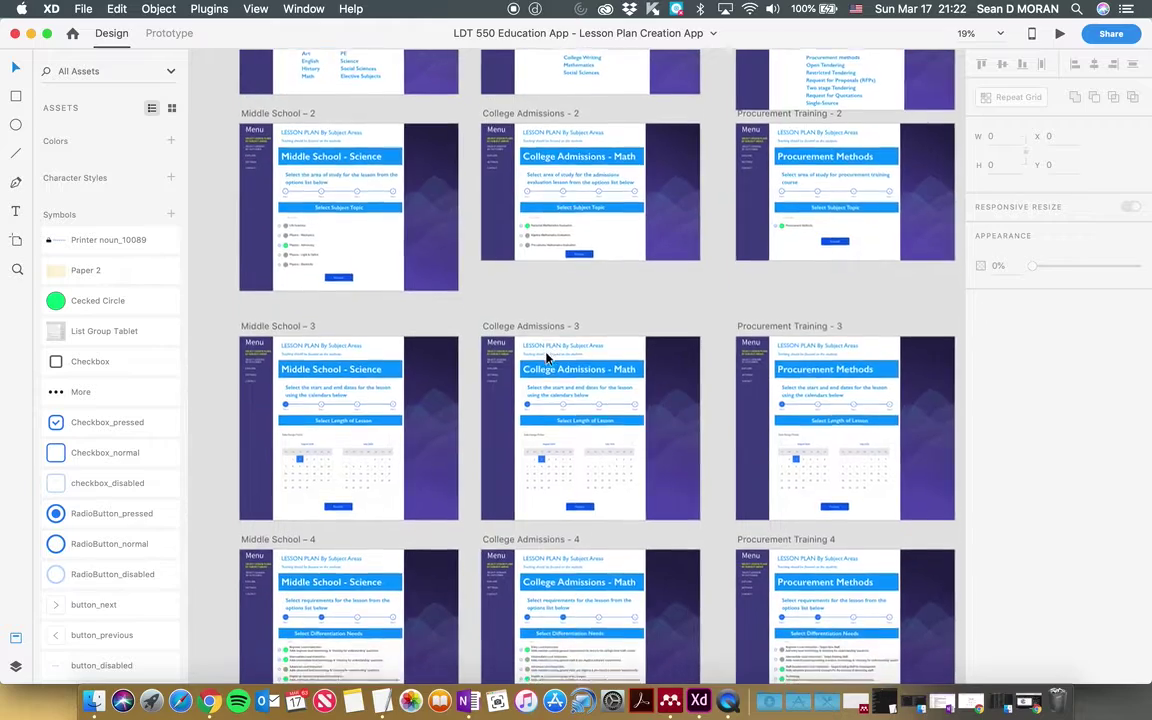
pyautogui.scroll(-2, 546, 358)
pyautogui.scroll(-3, 546, 358)
pyautogui.scroll(-3, 546, 358)
pyautogui.scroll(-2, 546, 358)
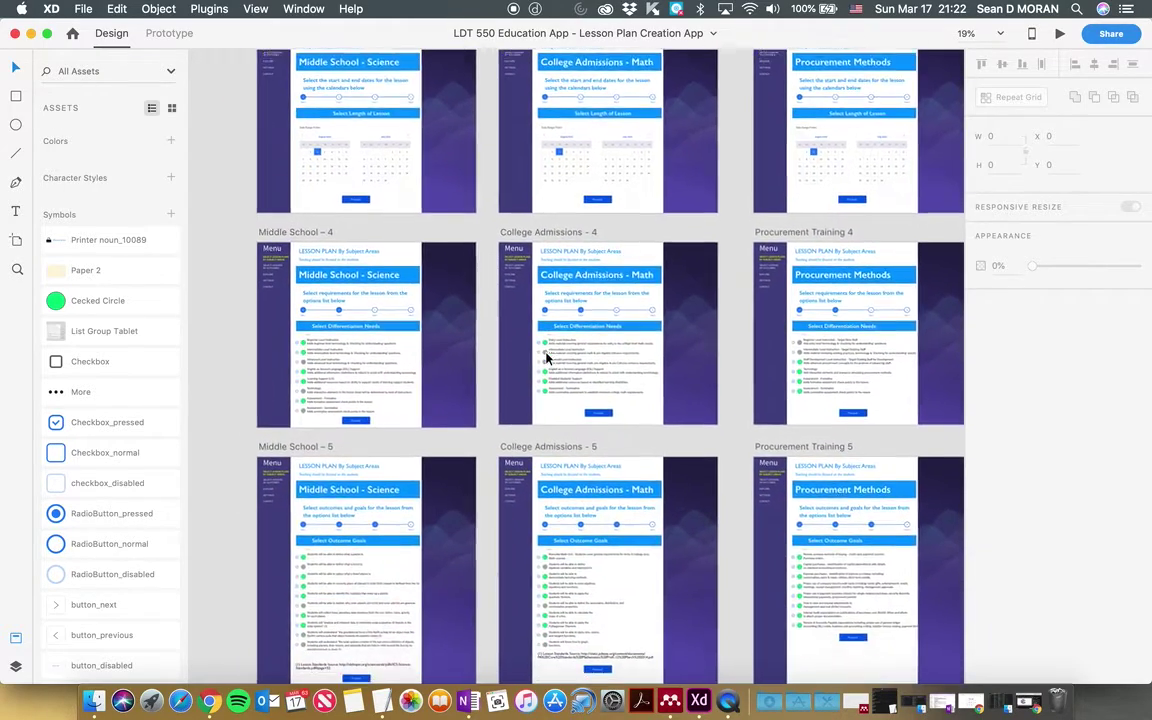
pyautogui.scroll(-2, 546, 358)
pyautogui.scroll(-1, 546, 358)
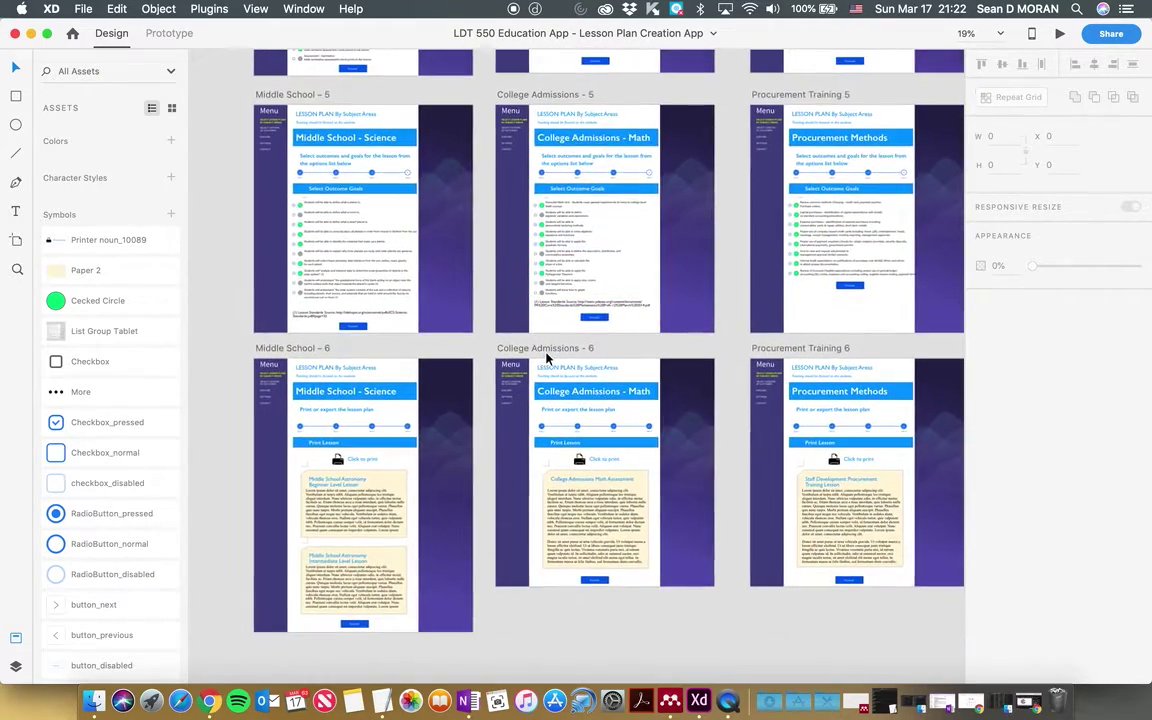
pyautogui.scroll(3, 546, 358)
pyautogui.scroll(5, 546, 358)
pyautogui.scroll(5, 546, 358)
pyautogui.scroll(1, 546, 358)
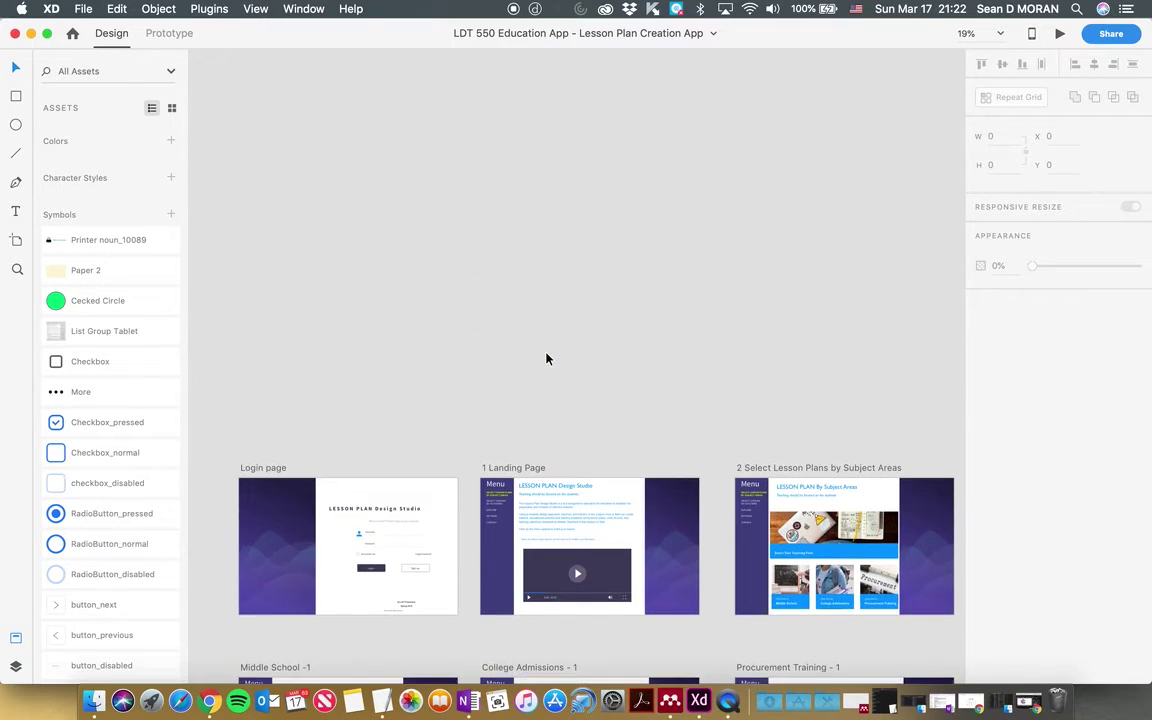
pyautogui.scroll(-1, 546, 358)
pyautogui.scroll(-1, 546, 358)
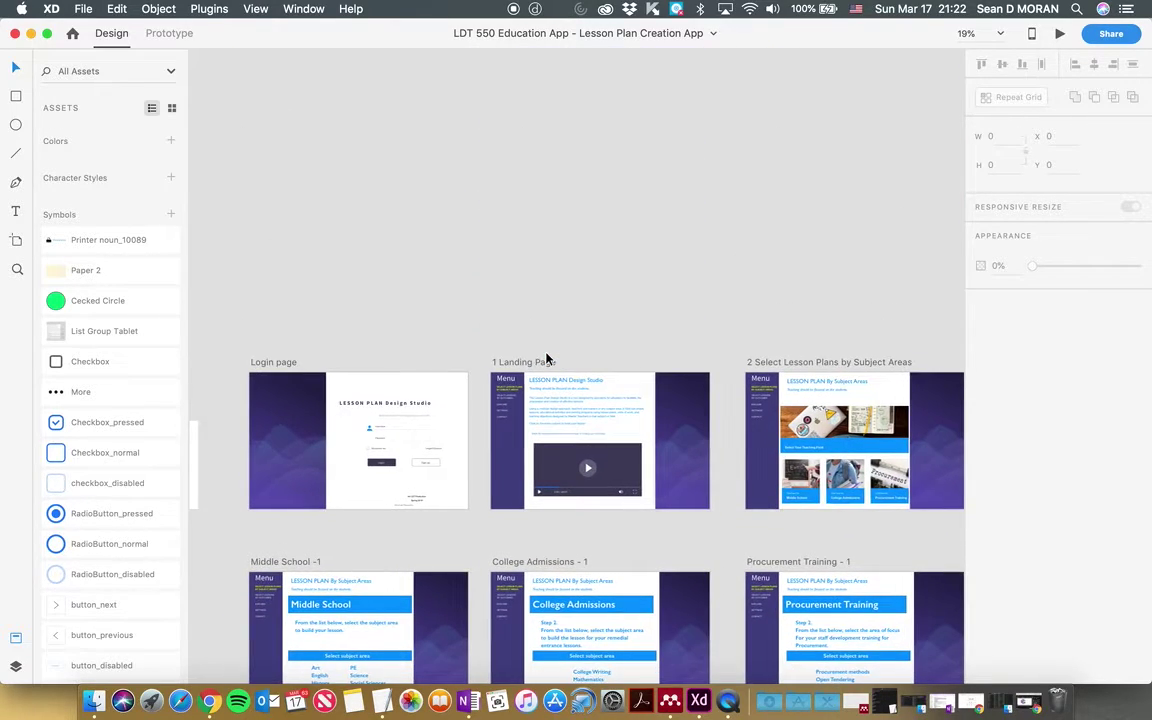
pyautogui.scroll(-1, 546, 358)
pyautogui.scroll(-2, 546, 358)
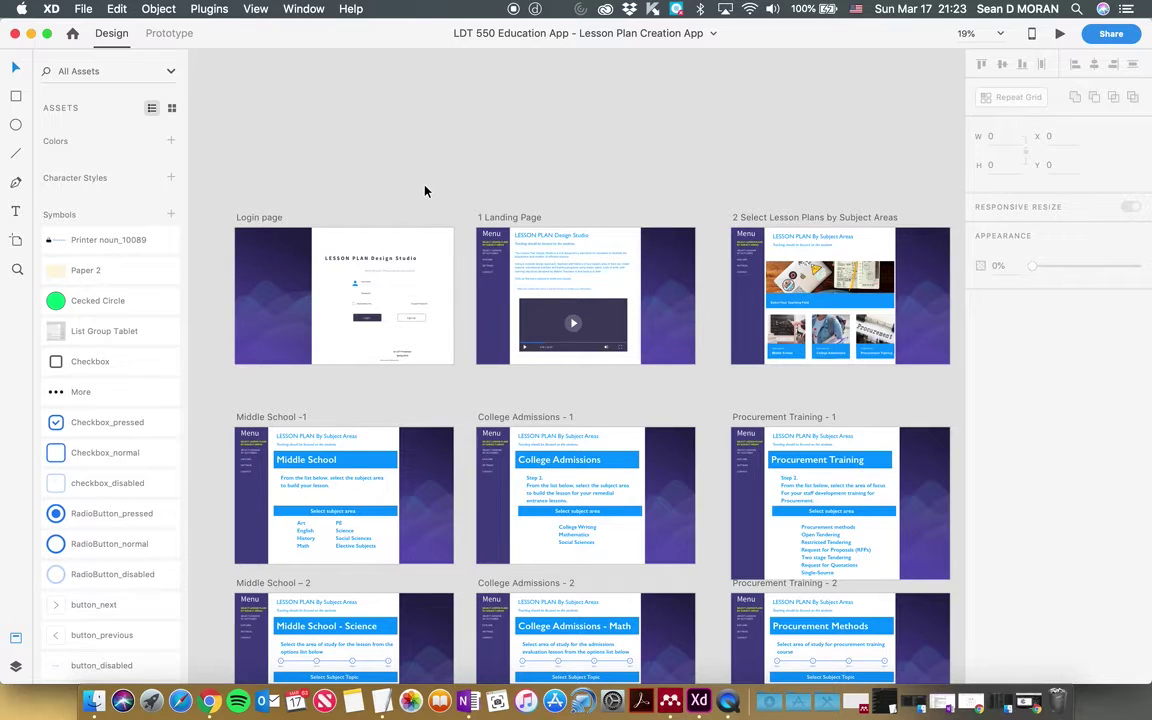
pyautogui.click(31, 33)
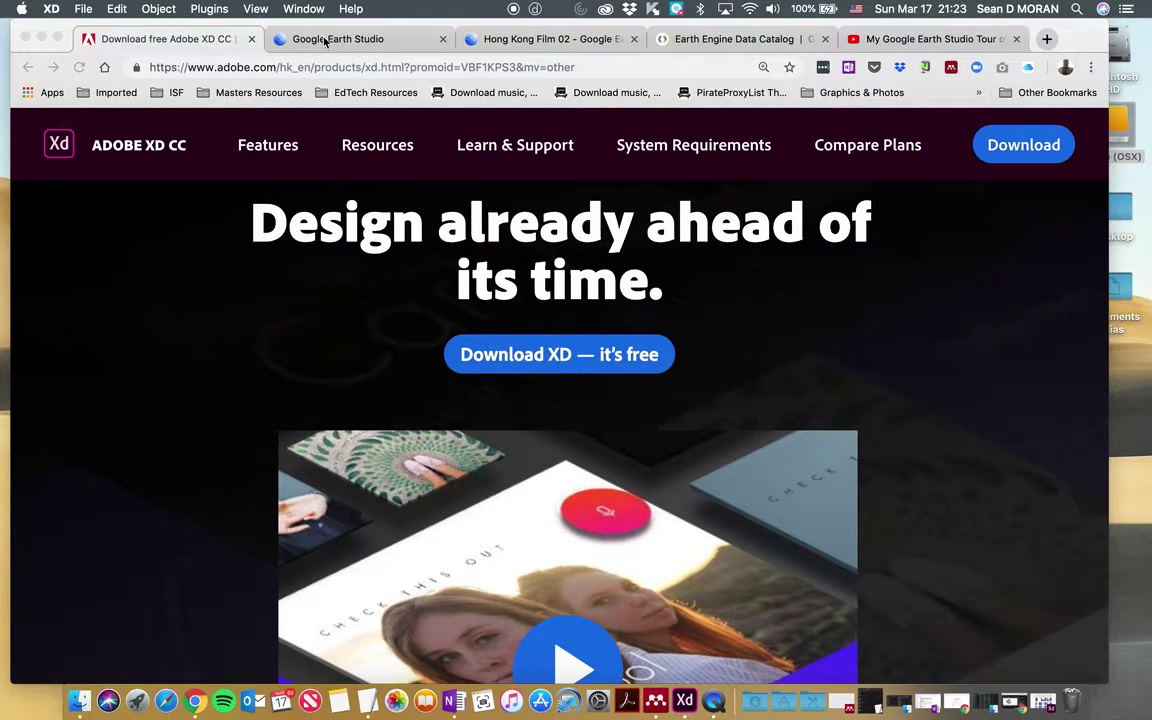
# Switch to the Google Earth Studio tab and bring up the Hong Kong Film 02 project.
pyautogui.click(325, 40)
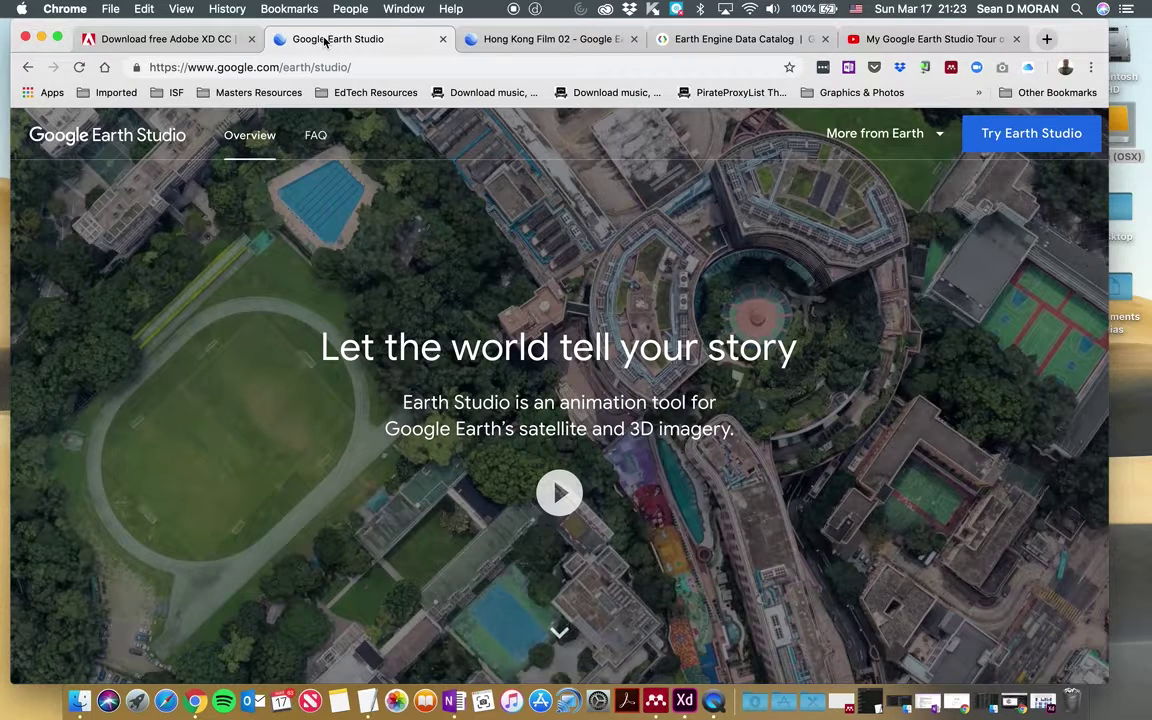
pyautogui.click(514, 39)
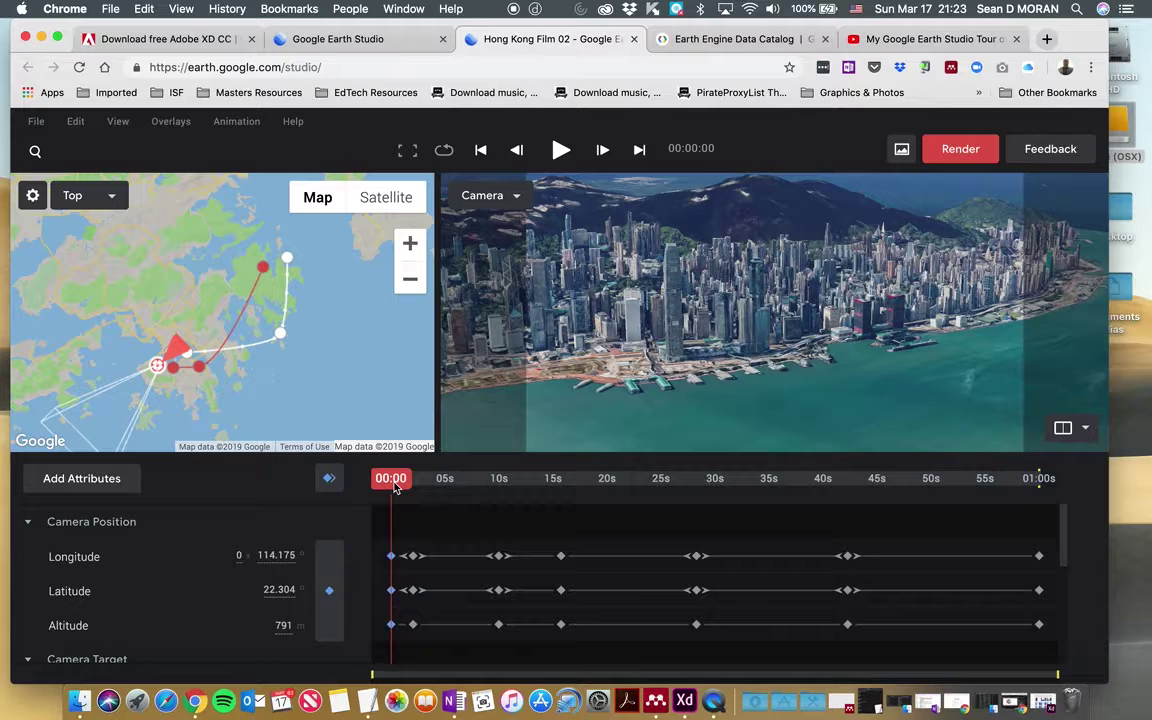
# Scrub the Hong Kong Film 02 timeline to frame 8, back to 00:00, then through the opening frames.
pyautogui.click(395, 482)
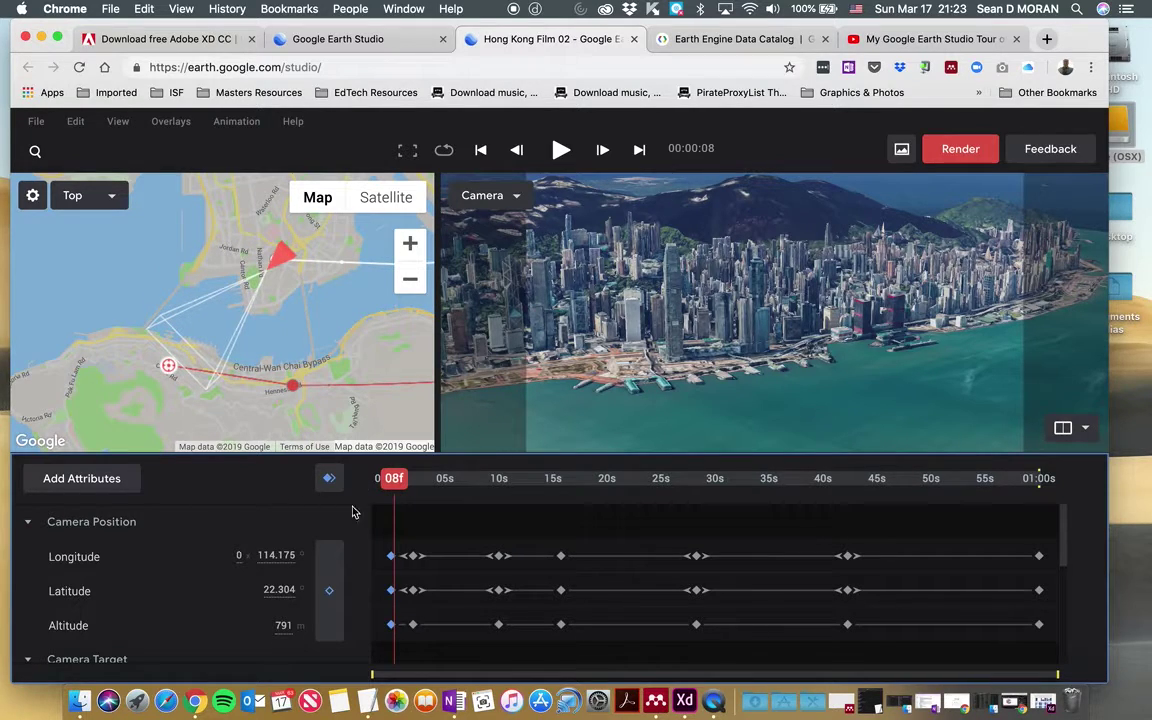
pyautogui.click(392, 481)
pyautogui.moveTo(392, 481); pyautogui.dragTo(421, 484)
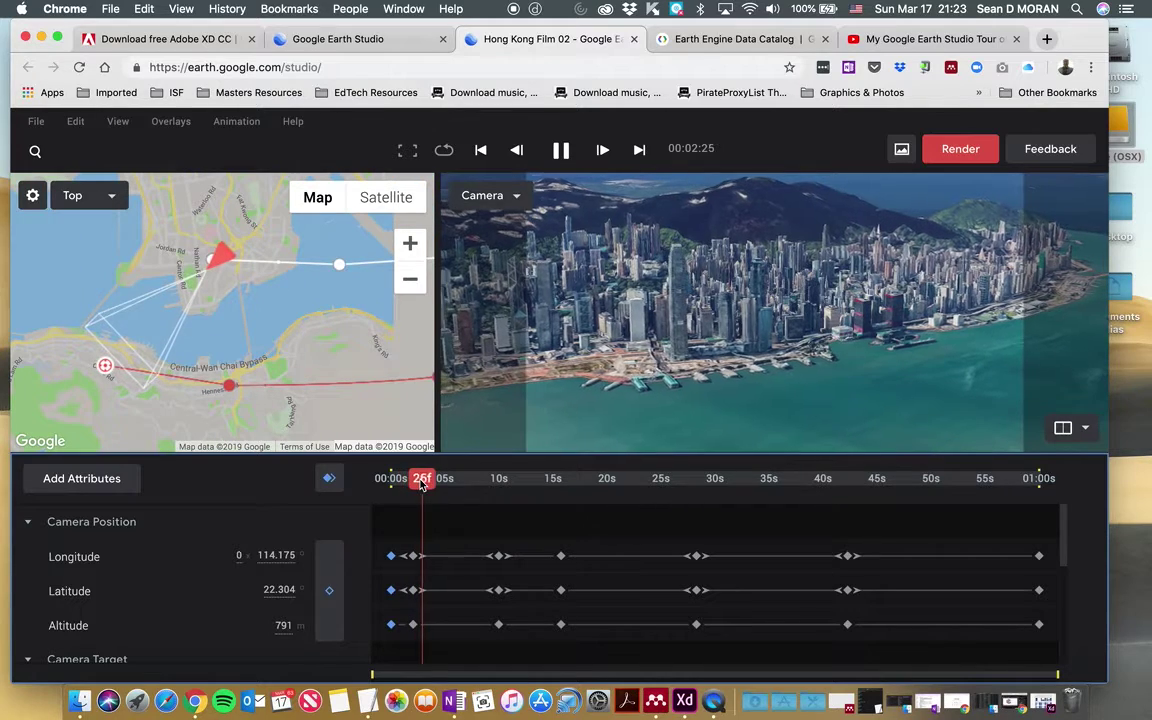